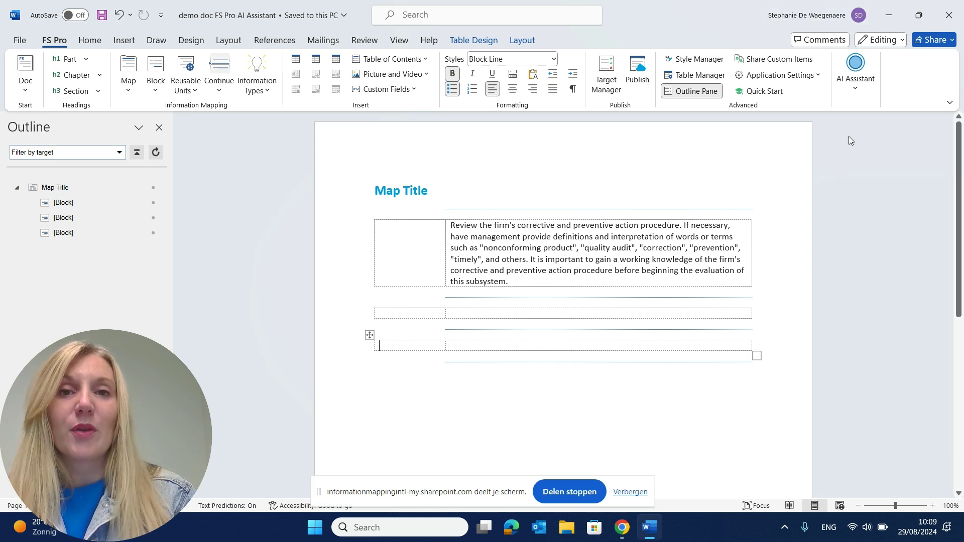
- Select the first block's paragraph and have the AI Assistant create the label 'Action procedure review instructions'
{"action": "left_click", "coordinate": [855, 91]}
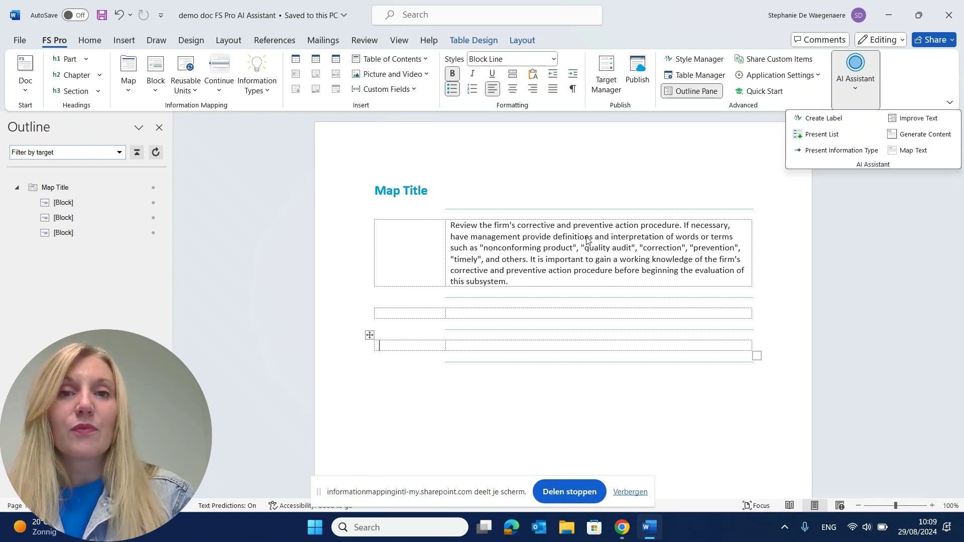
{"action": "left_click", "coordinate": [529, 243]}
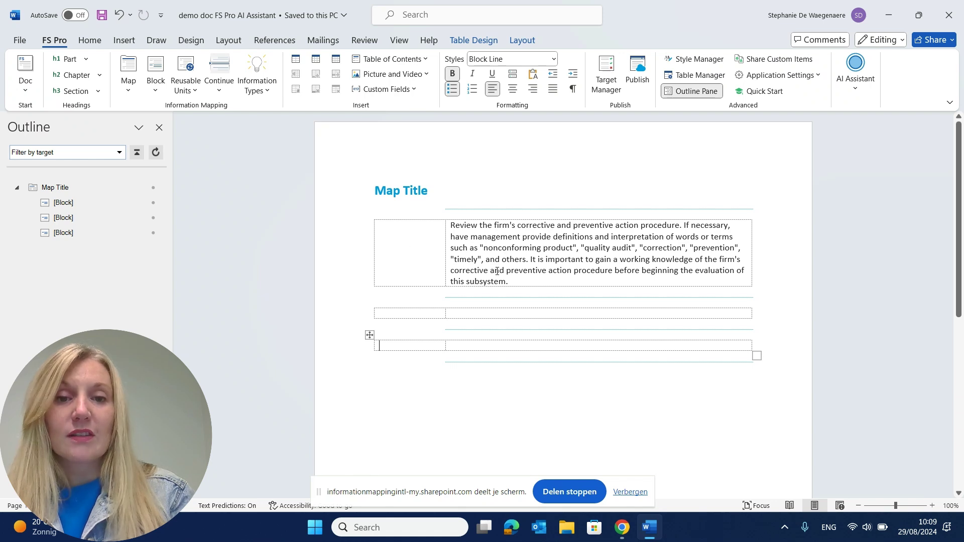
{"action": "left_click_drag", "start_coordinate": [512, 280], "coordinate": [425, 223]}
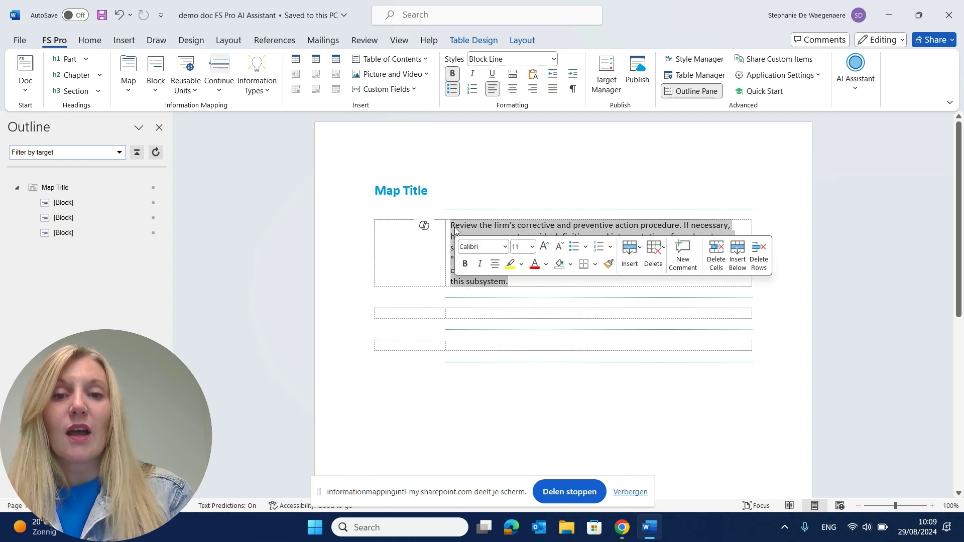
{"action": "left_click", "coordinate": [854, 89]}
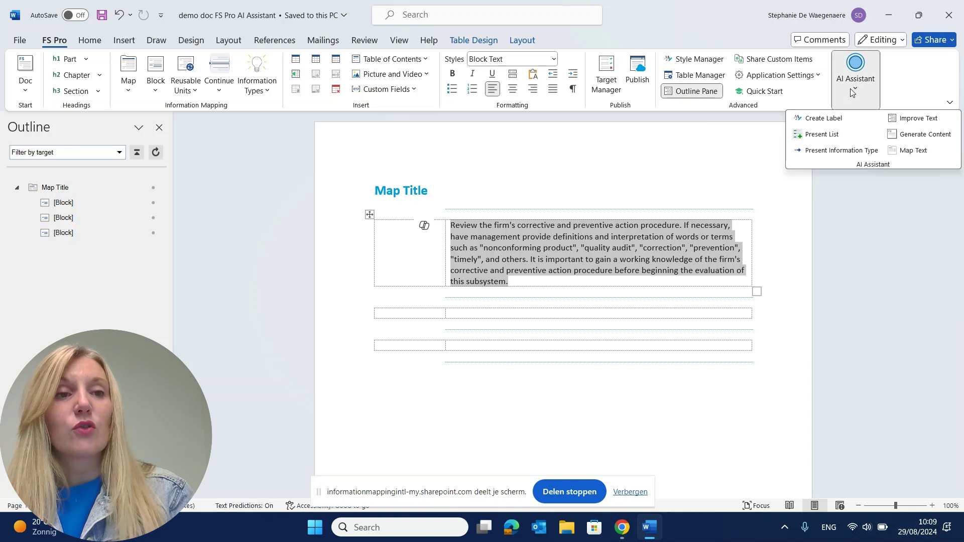
{"action": "left_click", "coordinate": [830, 124]}
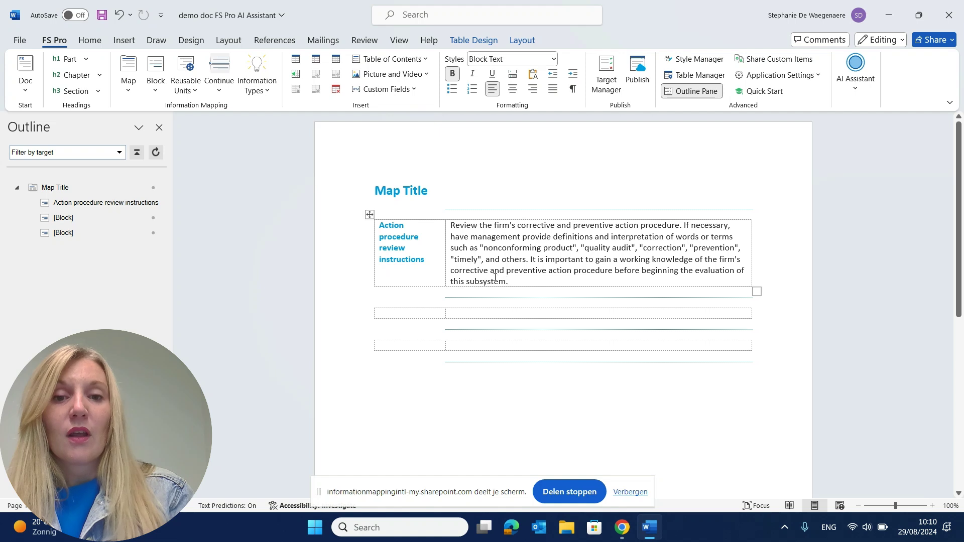
- Improve the selected paragraph's text via the AI Assistant using a business tone
{"action": "left_click_drag", "start_coordinate": [509, 282], "coordinate": [450, 224]}
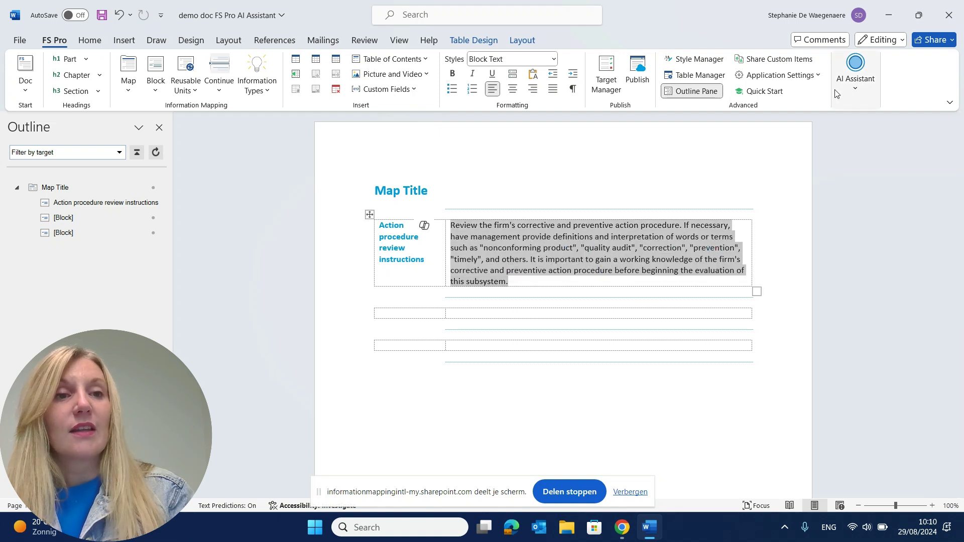
{"action": "left_click", "coordinate": [854, 71]}
{"action": "left_click", "coordinate": [907, 120]}
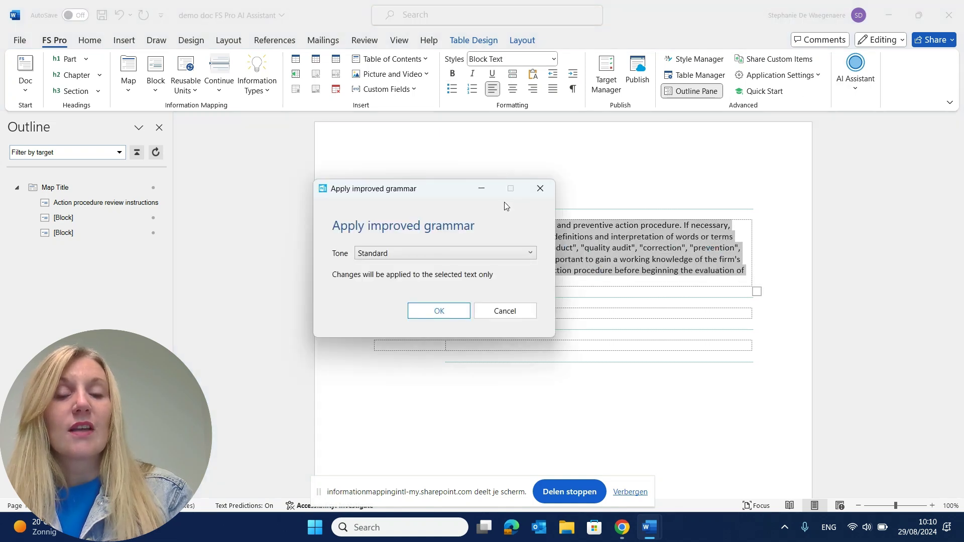
{"action": "left_click", "coordinate": [408, 253]}
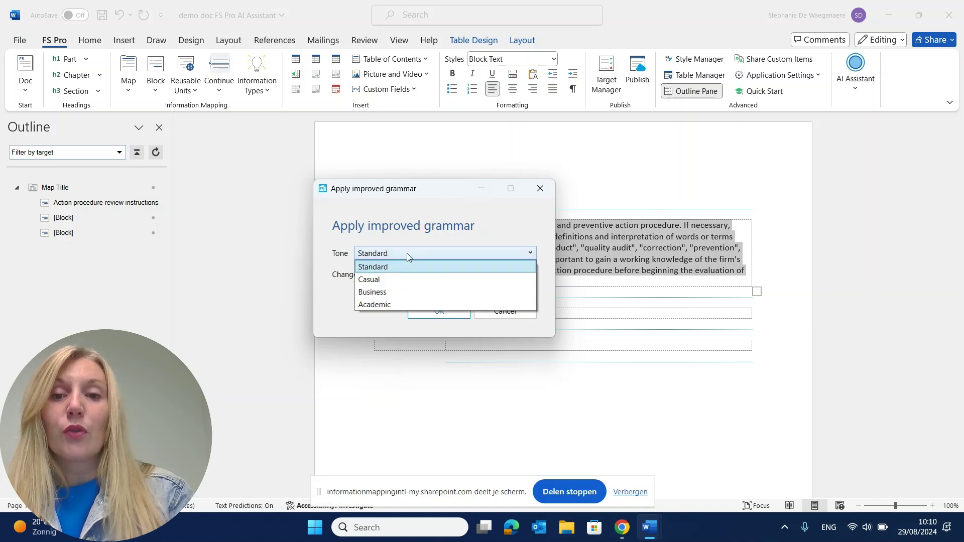
{"action": "left_click", "coordinate": [381, 293]}
{"action": "left_click", "coordinate": [417, 310]}
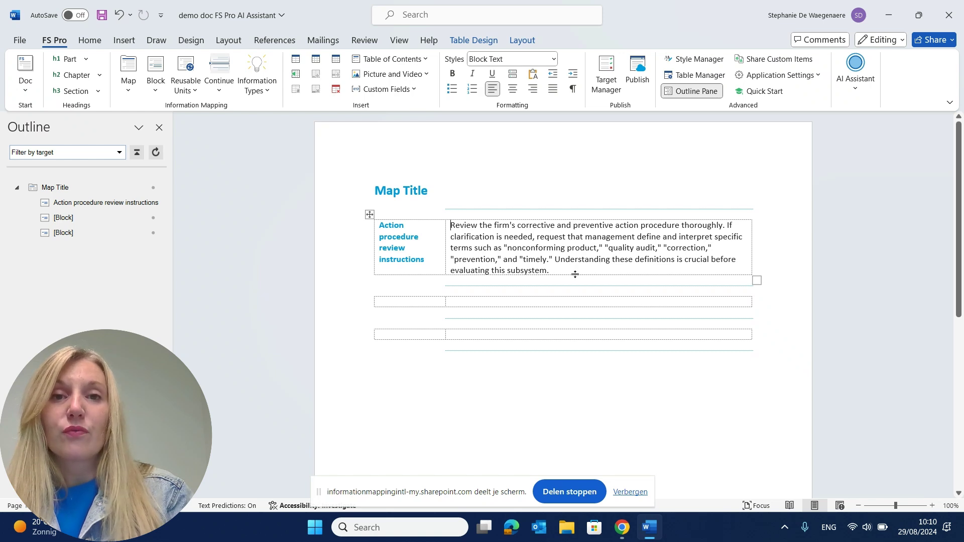
- Present the five defined terms of the rewritten paragraph as a bulleted list
{"action": "left_click_drag", "start_coordinate": [575, 274], "coordinate": [424, 225]}
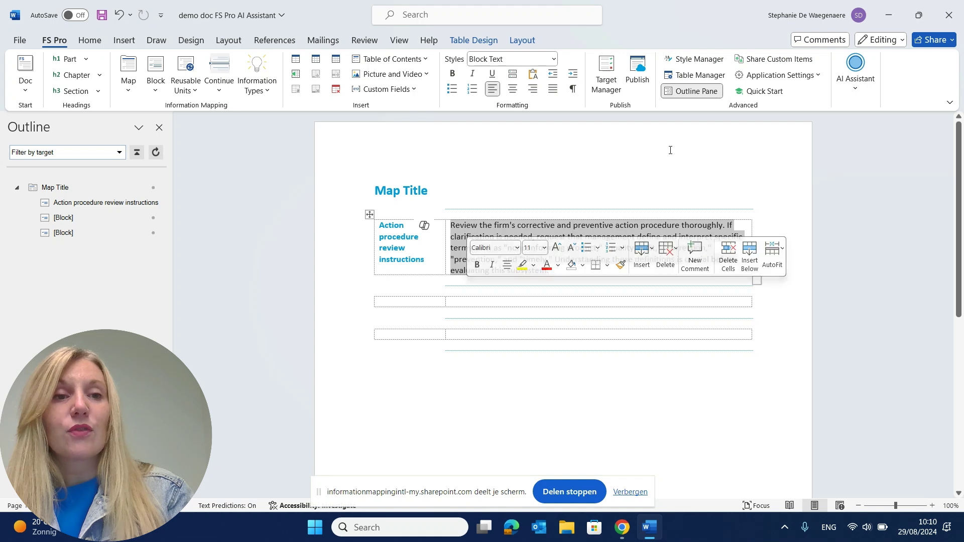
{"action": "left_click", "coordinate": [847, 96]}
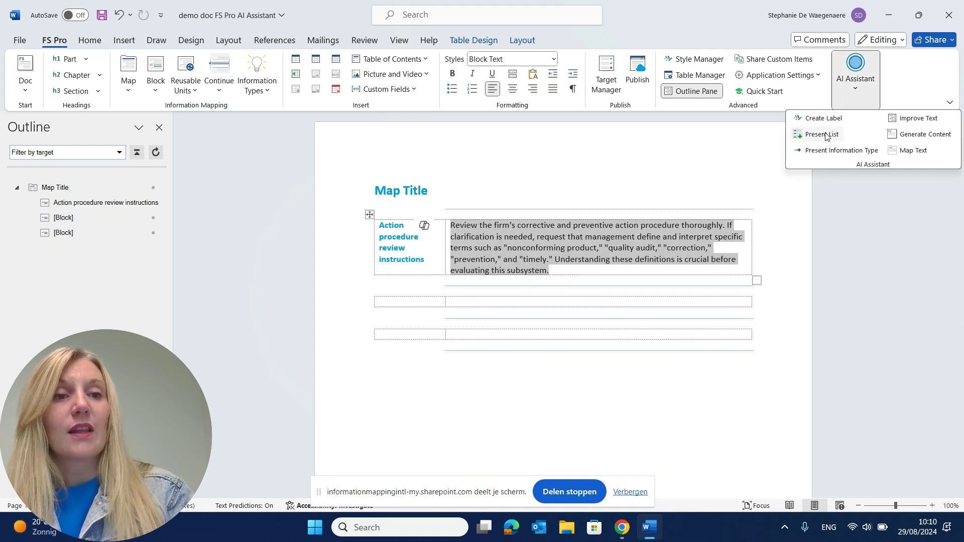
{"action": "left_click", "coordinate": [822, 134]}
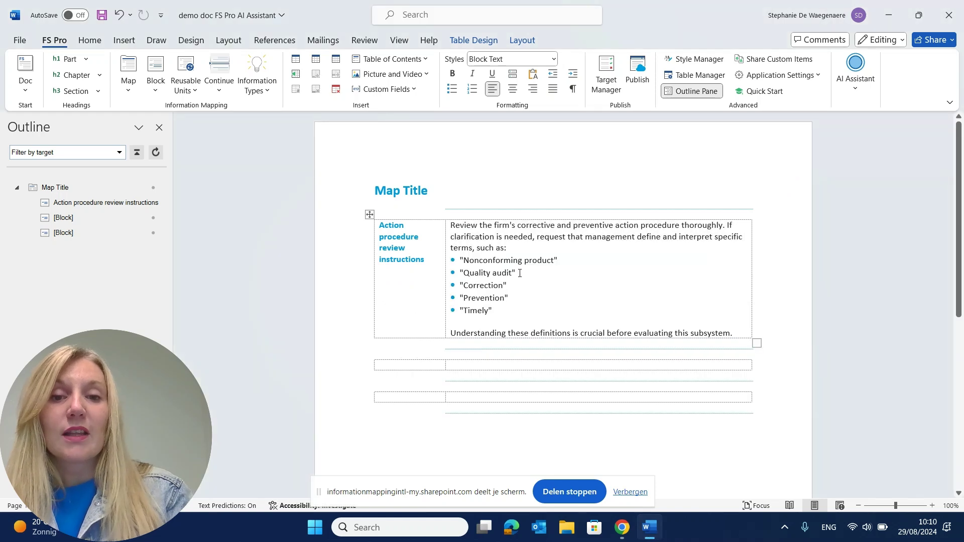
{"action": "mouse_move", "coordinate": [401, 190]}
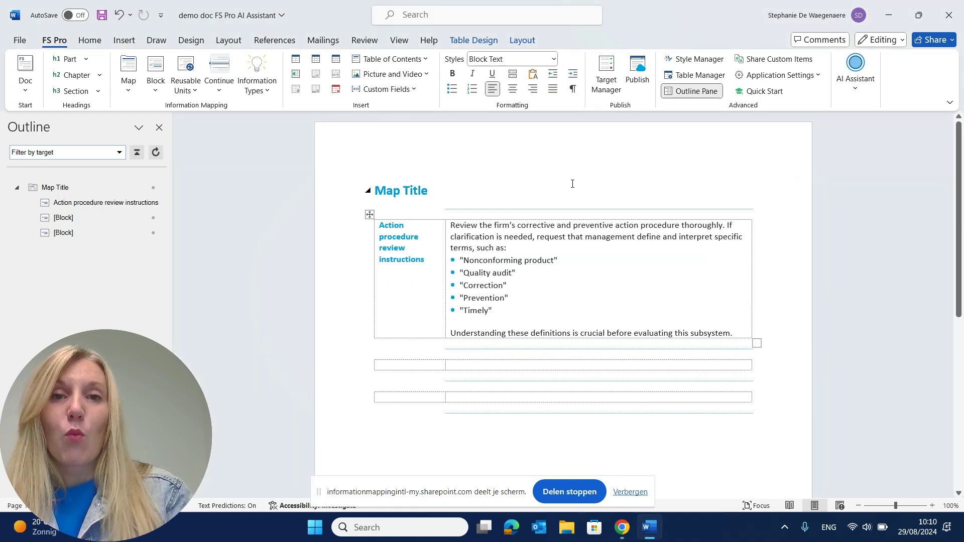
- Generate an unmapped paragraph on connecting a wireless printer to a laptop in the second block
{"action": "left_click", "coordinate": [480, 364]}
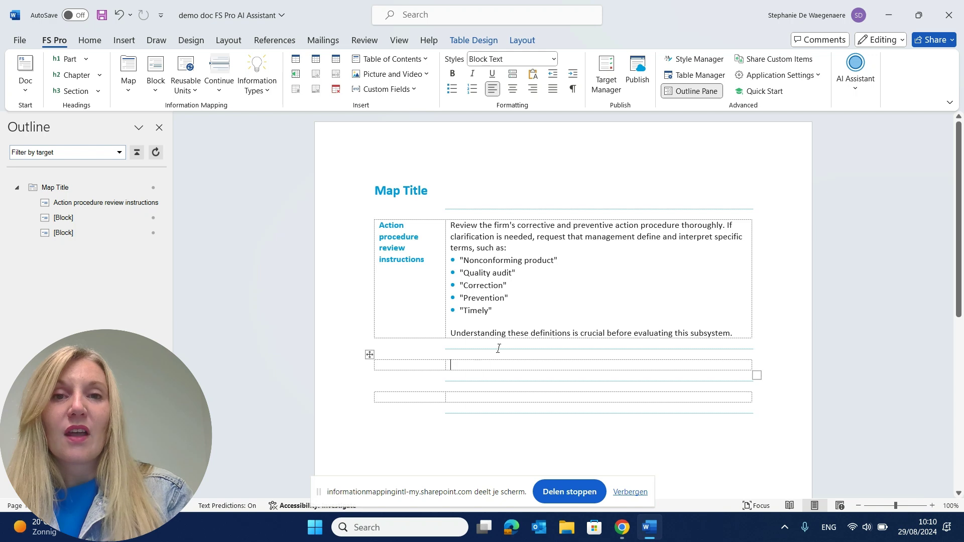
{"action": "left_click", "coordinate": [839, 99]}
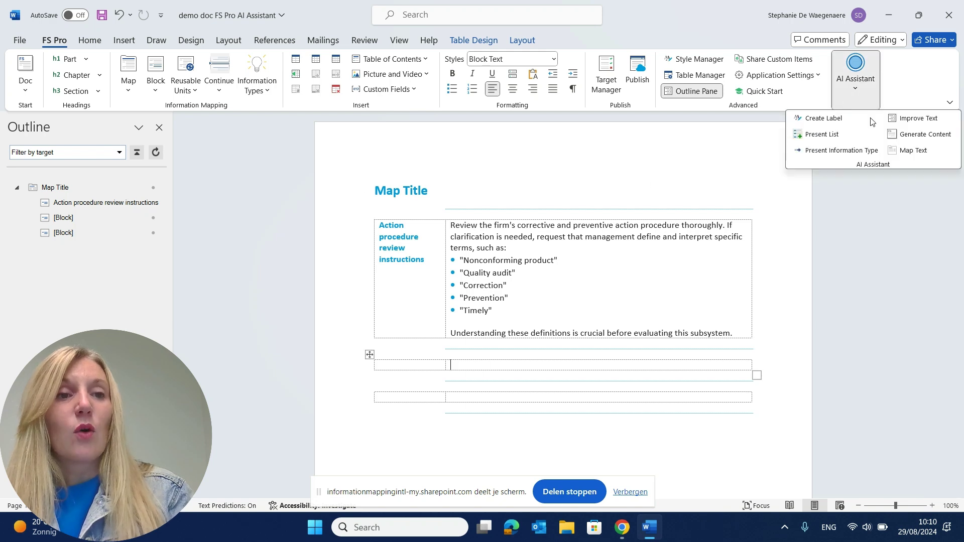
{"action": "left_click", "coordinate": [910, 136]}
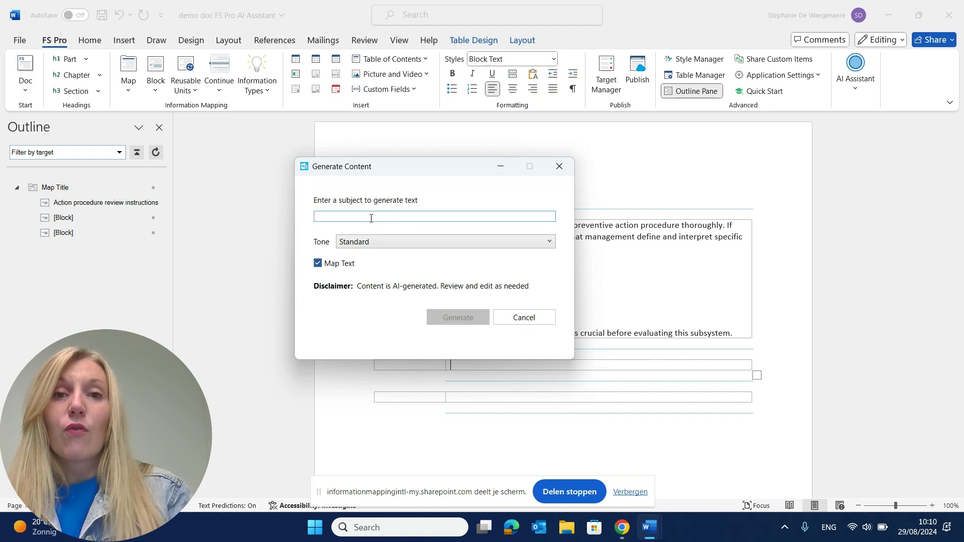
{"action": "type", "text": "How do"}
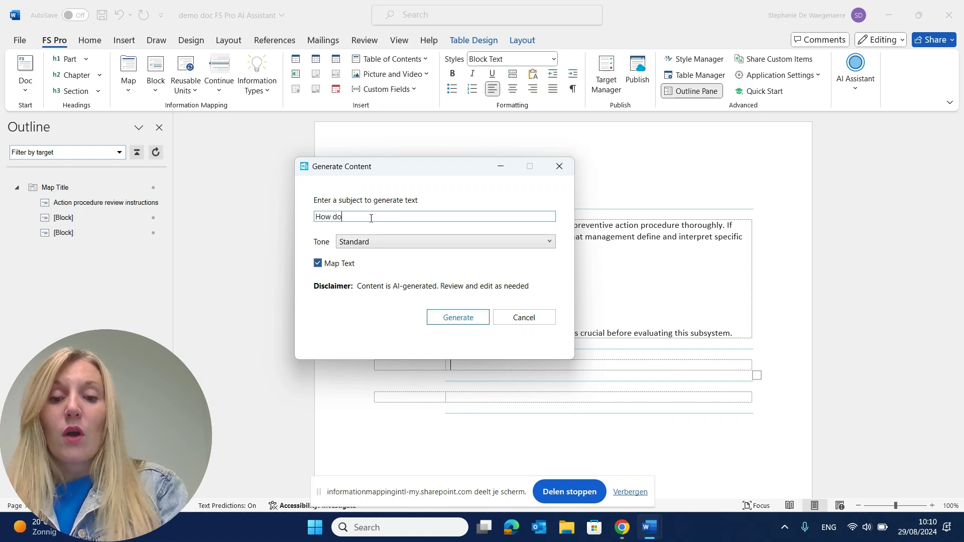
{"action": "type", "text": " I connect my"}
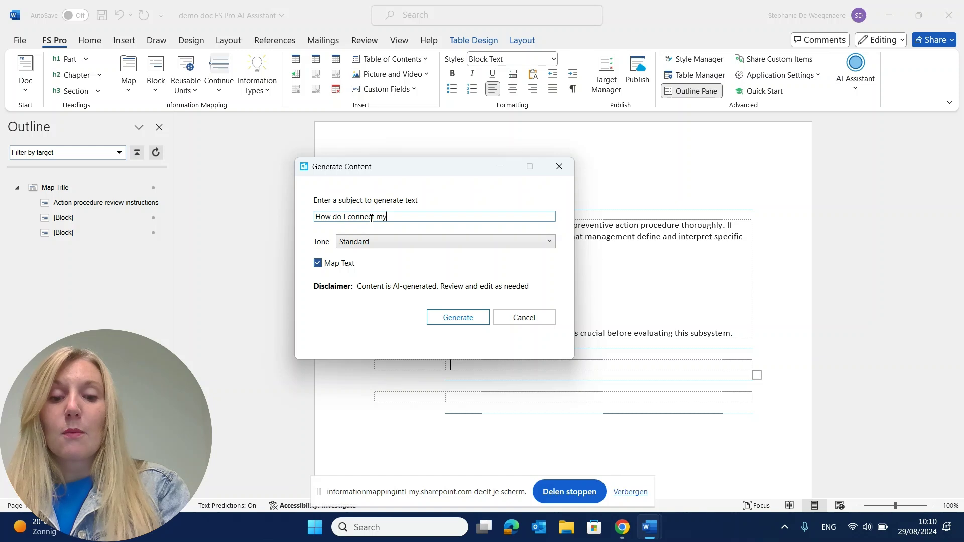
{"action": "type", "text": " wireless prin"}
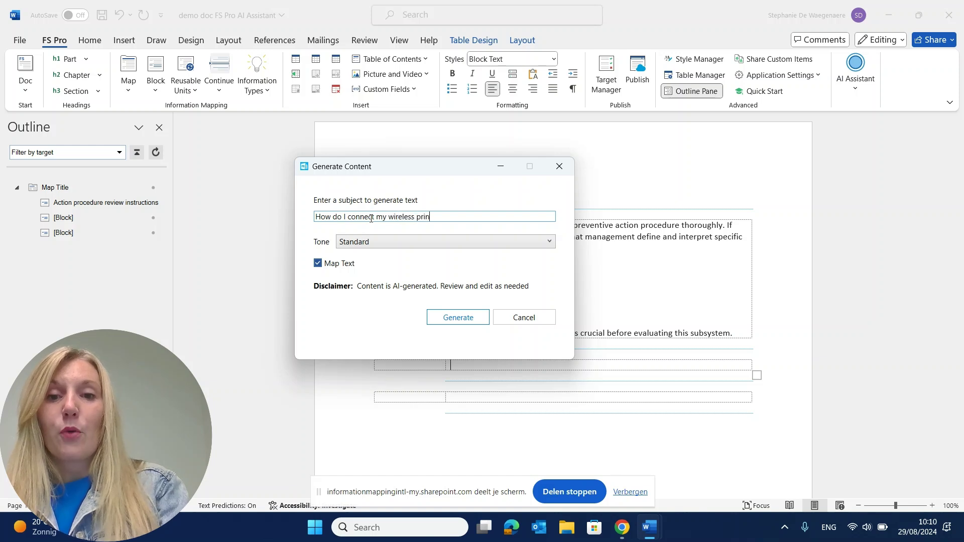
{"action": "type", "text": "ter to my lapt"}
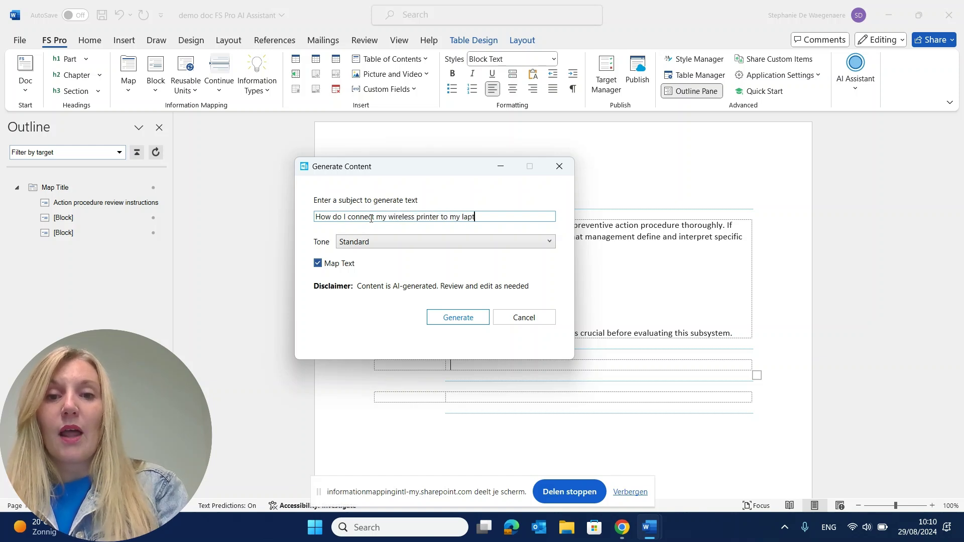
{"action": "type", "text": "op"}
{"action": "left_click", "coordinate": [318, 263]}
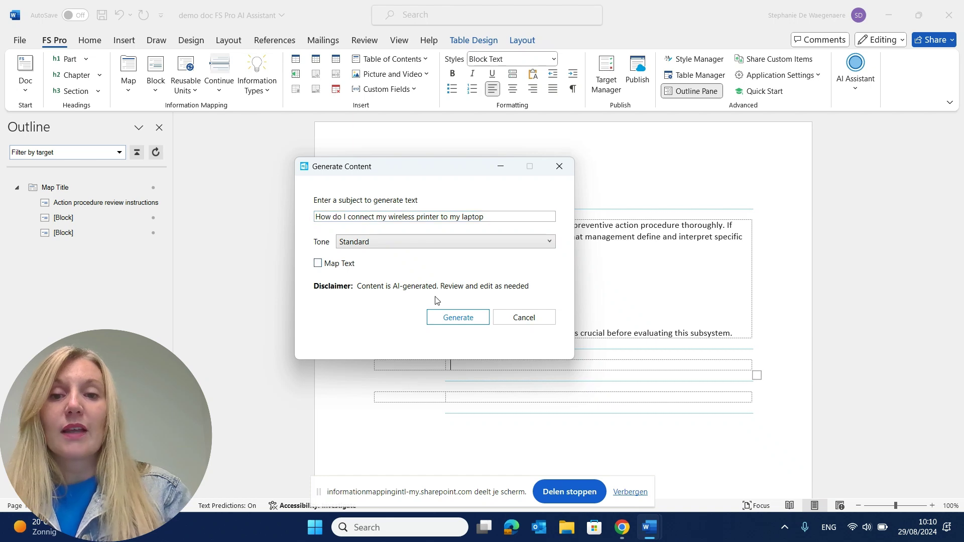
{"action": "left_click", "coordinate": [452, 317]}
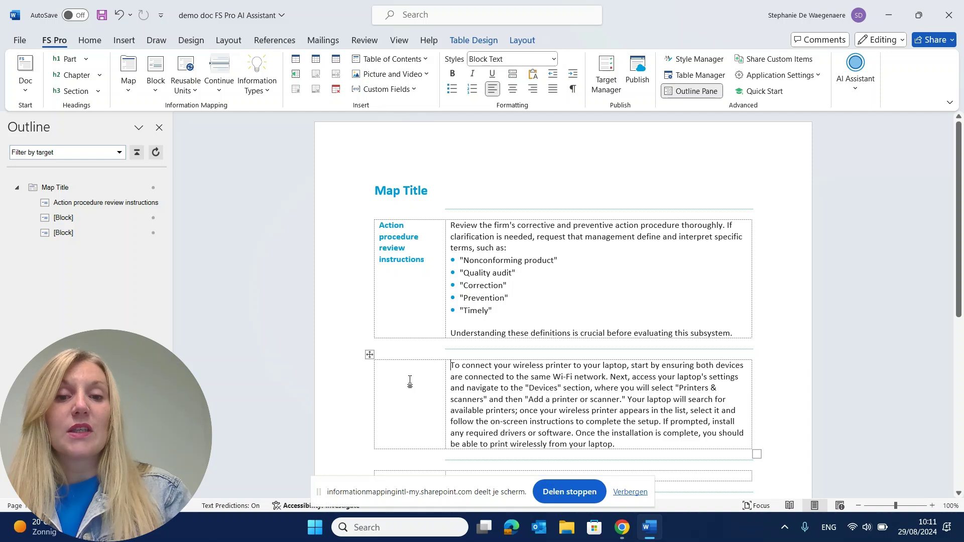
{"action": "scroll", "coordinate": [514, 372], "scroll_direction": "down", "scroll_amount": 2}
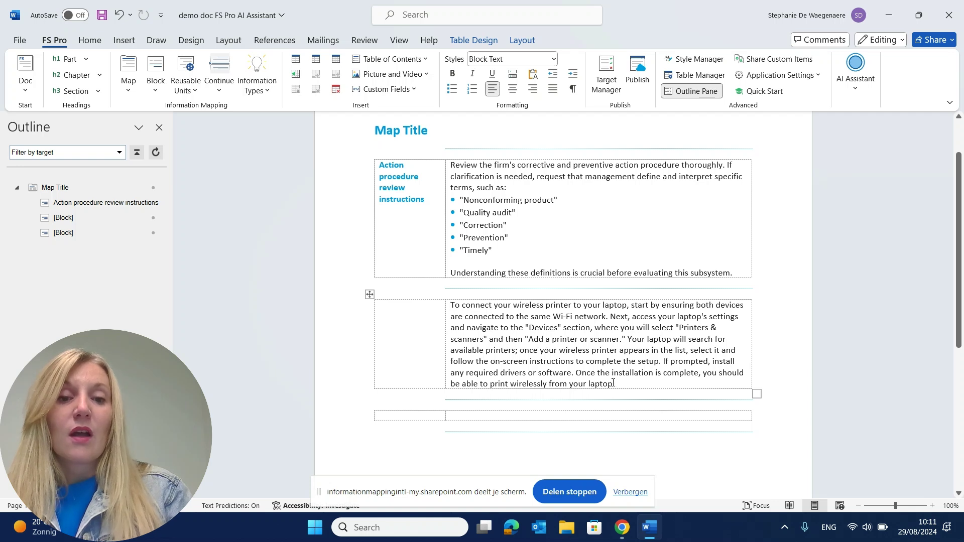
- Restructure the printer paragraph into a seven-step Step/Action table via Present Information Type
{"action": "left_click_drag", "start_coordinate": [613, 383], "coordinate": [454, 306]}
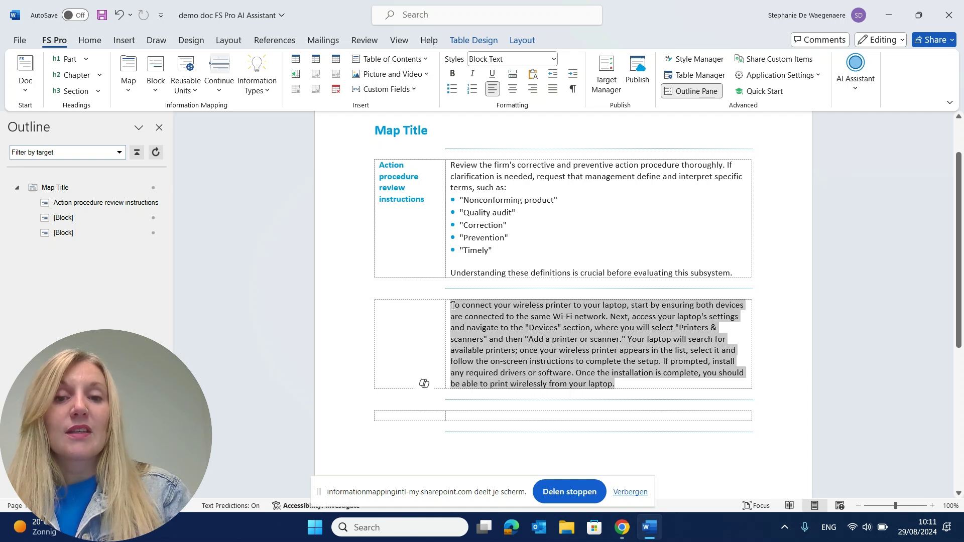
{"action": "left_click", "coordinate": [854, 94]}
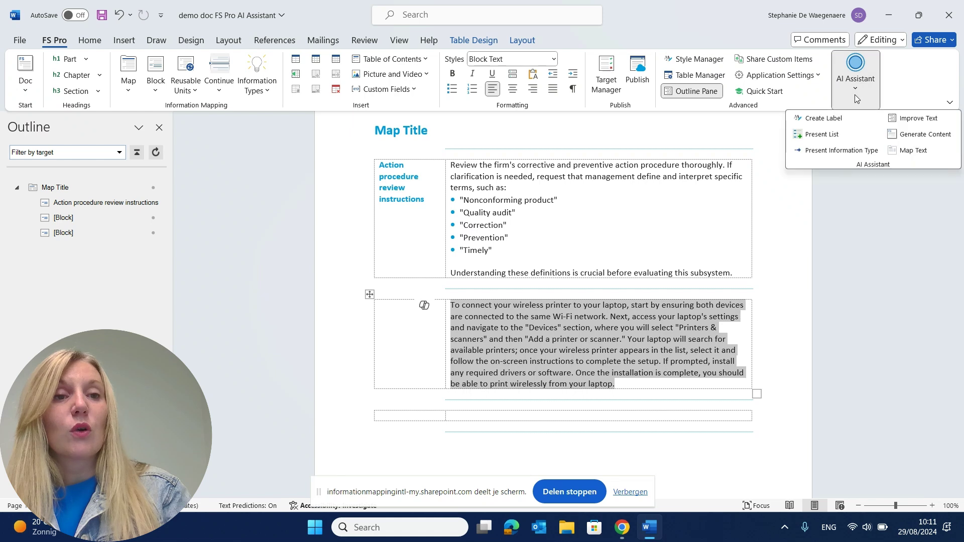
{"action": "left_click", "coordinate": [831, 151]}
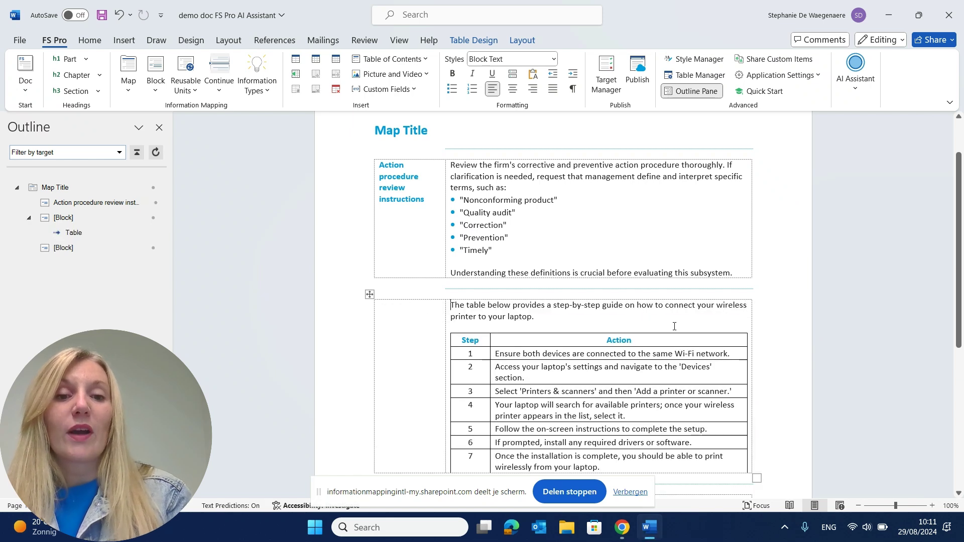
{"action": "scroll", "coordinate": [711, 337], "scroll_direction": "down", "scroll_amount": 1}
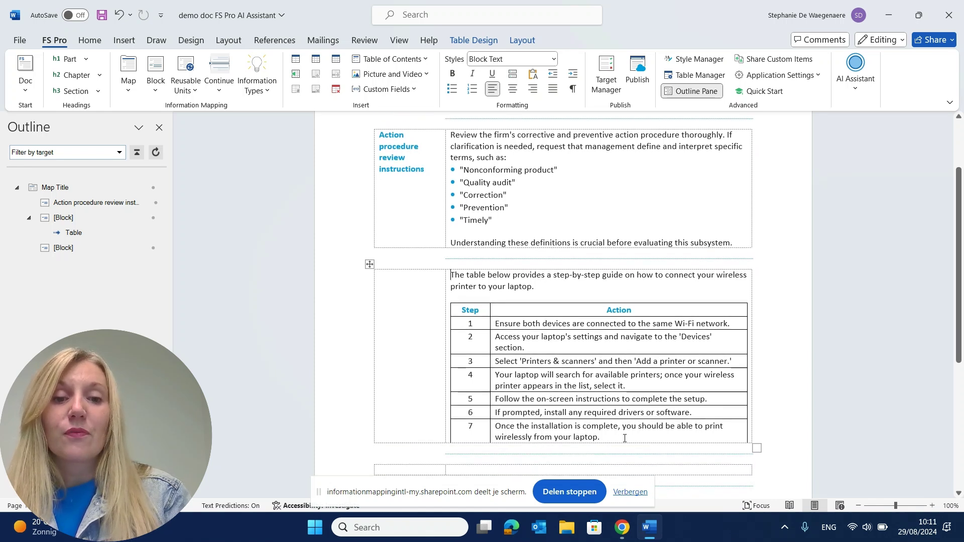
- Label the printer block 'Procedure: connecting wireless printer' and move to the empty block below
{"action": "left_click_drag", "start_coordinate": [624, 438], "coordinate": [424, 274]}
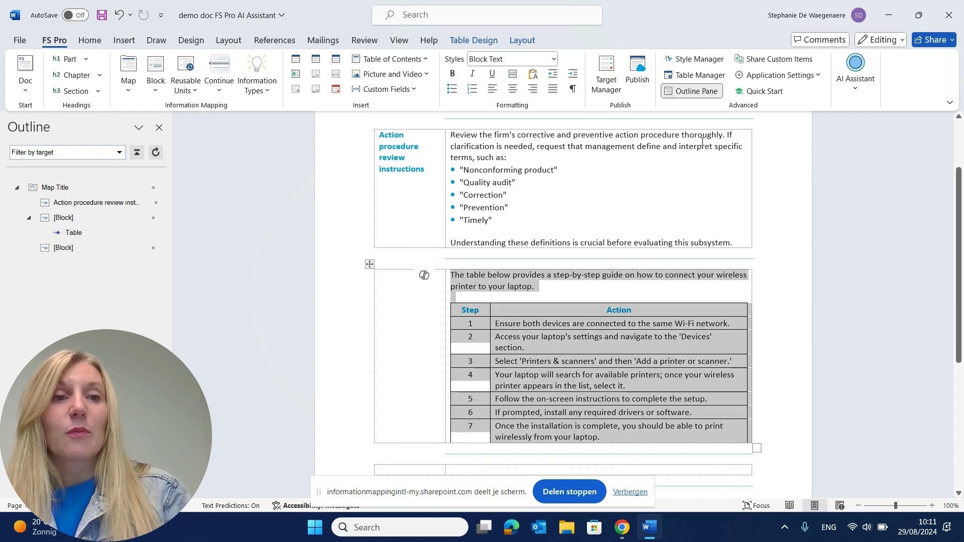
{"action": "left_click", "coordinate": [855, 72]}
{"action": "left_click", "coordinate": [823, 118]}
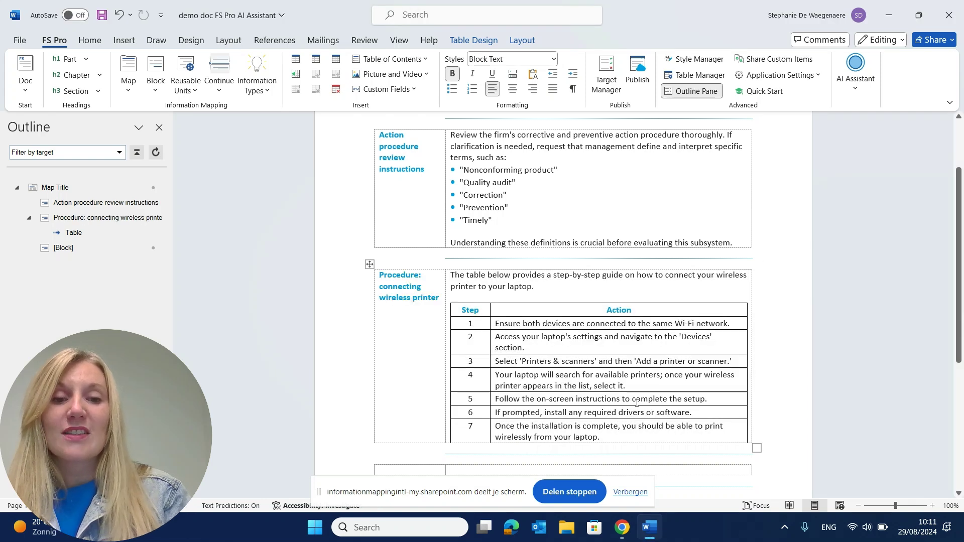
{"action": "left_click", "coordinate": [626, 472]}
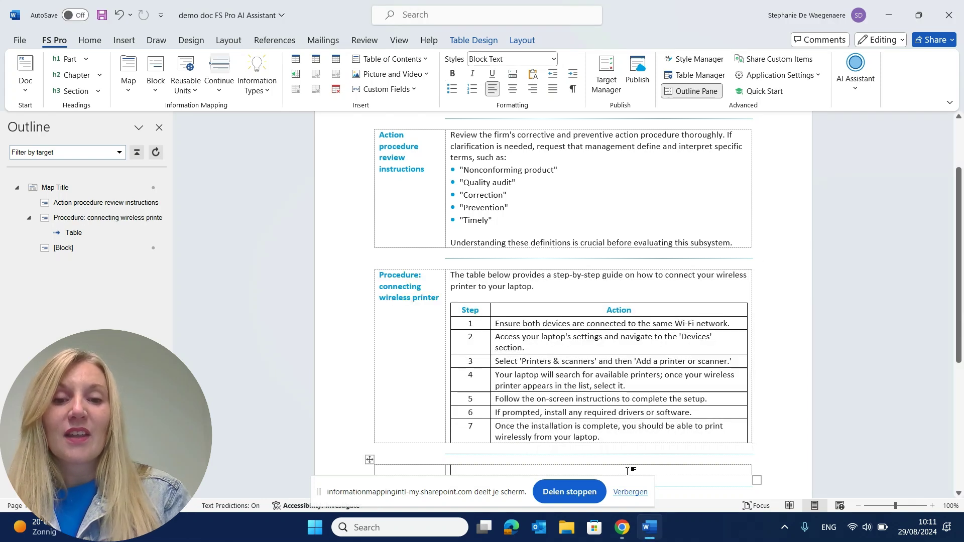
- Start Map Text in the empty block, then switch to the CAPA procedure PDF in Chrome
{"action": "left_click", "coordinate": [856, 101]}
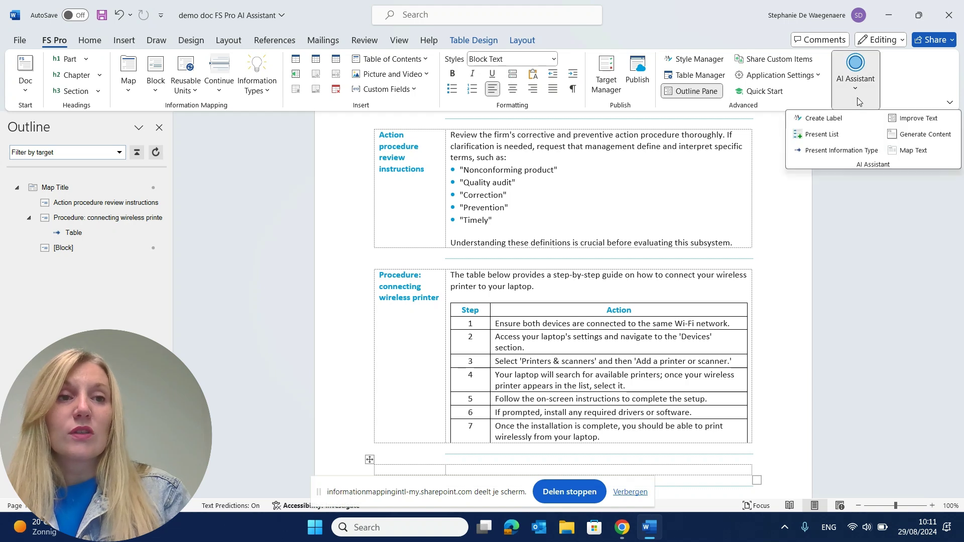
{"action": "left_click", "coordinate": [914, 150]}
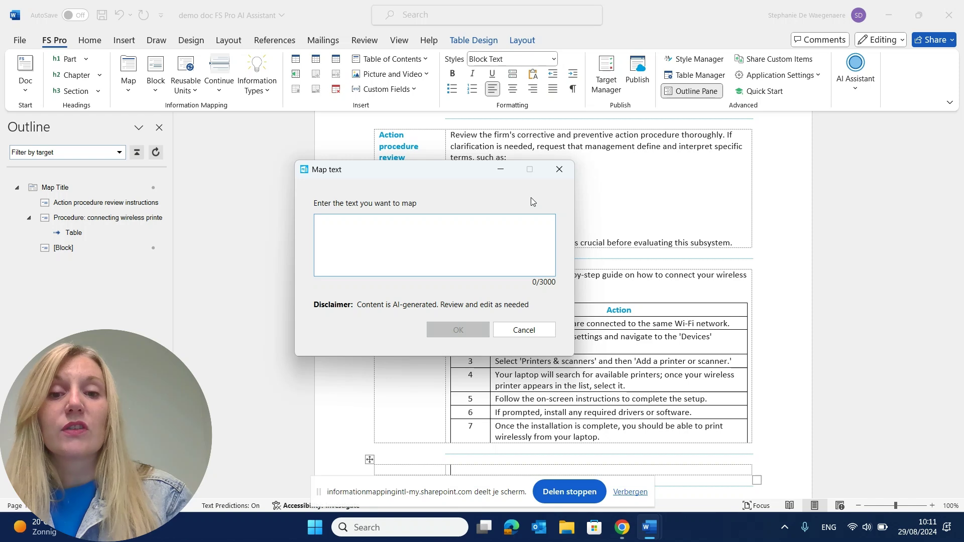
{"action": "left_click", "coordinate": [622, 536]}
- Select and copy the section 1 'Verify that CAPA system procedure(s)' heading and review paragraph
{"action": "mouse_move", "coordinate": [621, 527]}
{"action": "left_click", "coordinate": [578, 499]}
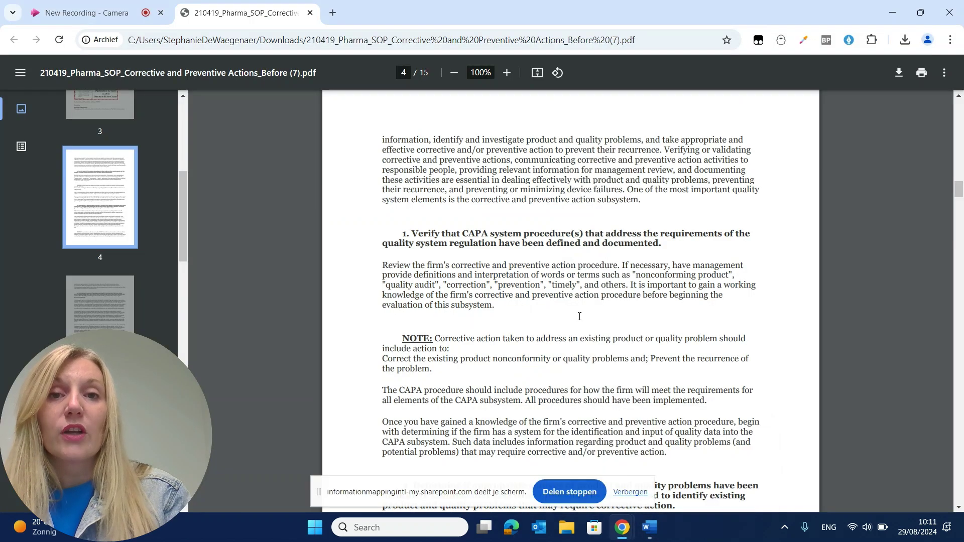
{"action": "left_click_drag", "start_coordinate": [496, 306], "coordinate": [405, 234]}
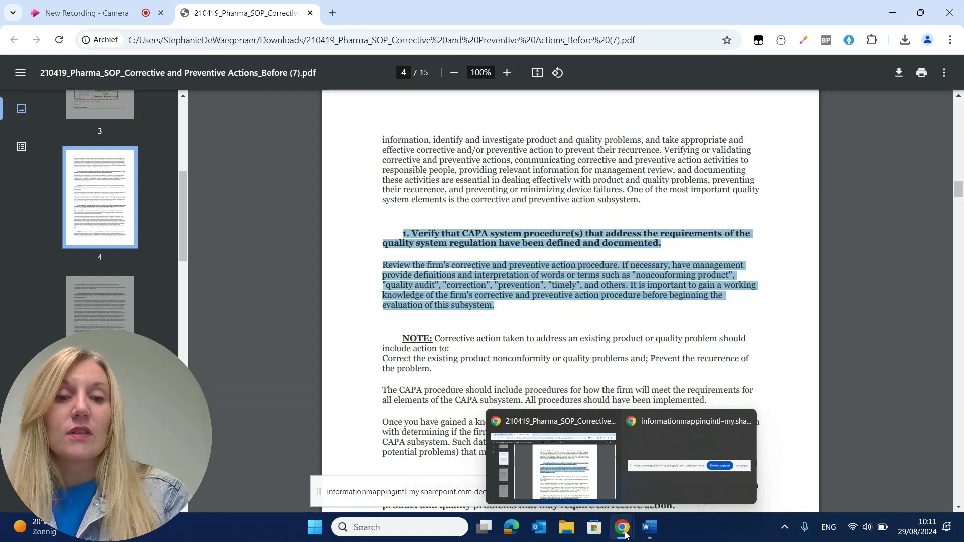
- Paste the CAPA text and map it into 'Instructions for verifying CAPA system procedure(s)' with two labelled blocks
{"action": "left_click", "coordinate": [595, 456]}
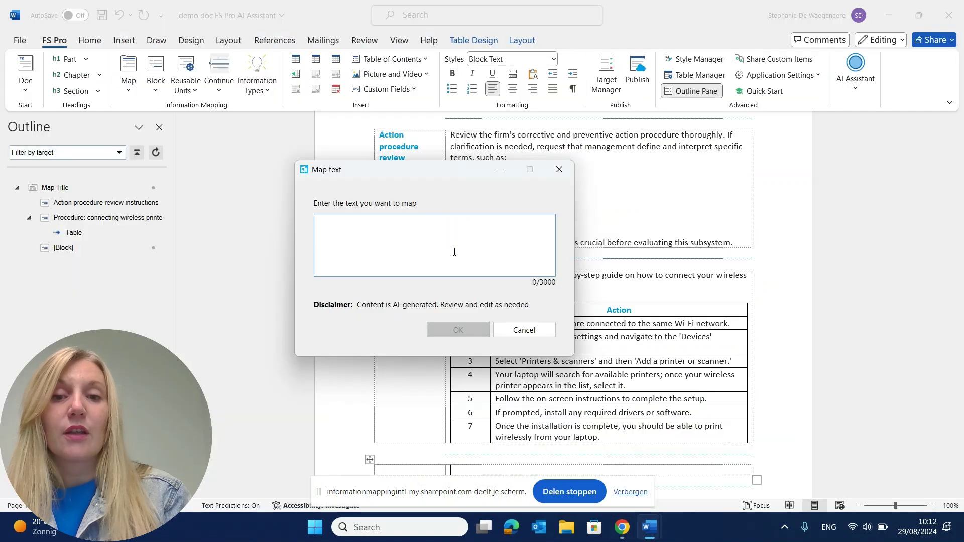
{"action": "key", "text": "ctrl+v"}
{"action": "left_click", "coordinate": [457, 330]}
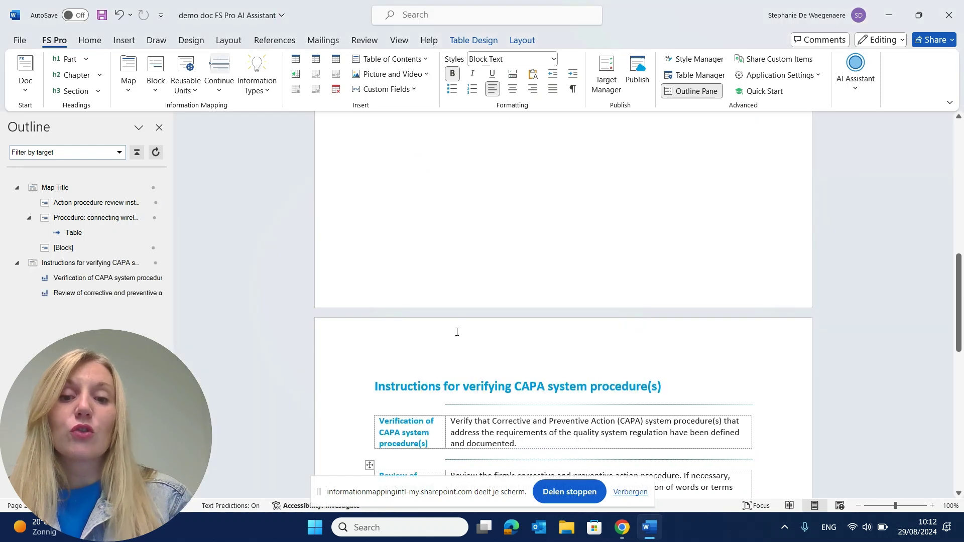
{"action": "scroll", "coordinate": [483, 295], "scroll_direction": "down", "scroll_amount": 1}
{"action": "scroll", "coordinate": [484, 293], "scroll_direction": "down", "scroll_amount": 1}
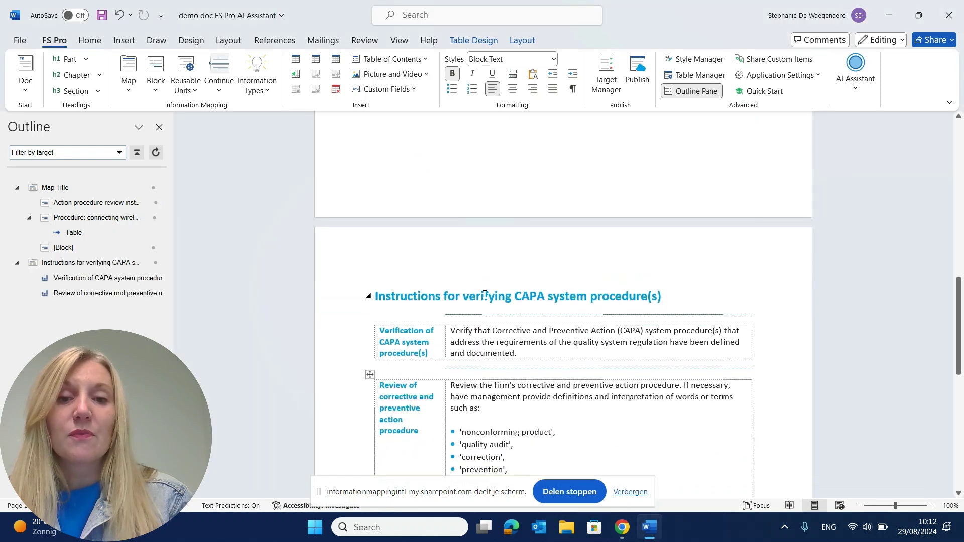
{"action": "scroll", "coordinate": [484, 294], "scroll_direction": "down", "scroll_amount": 1}
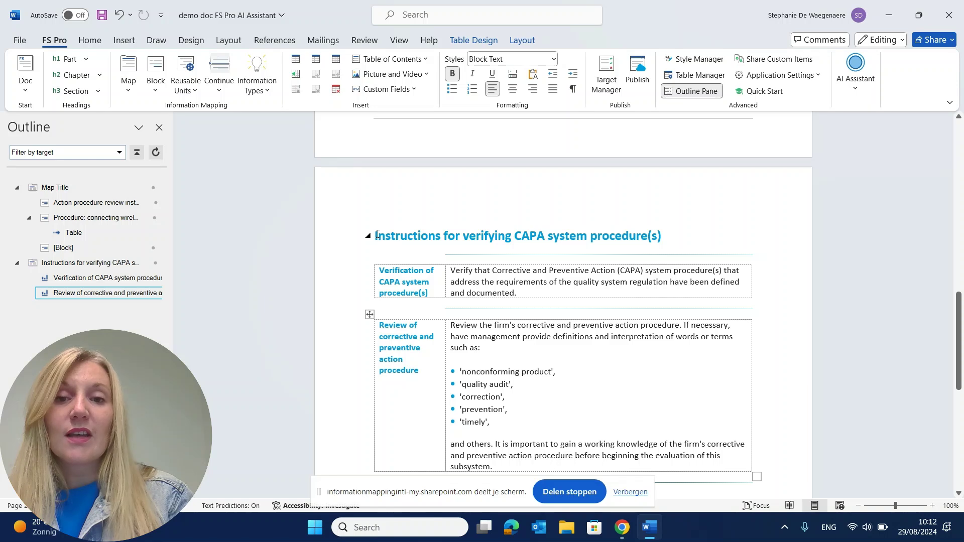
{"action": "scroll", "coordinate": [473, 255], "scroll_direction": "down", "scroll_amount": 1}
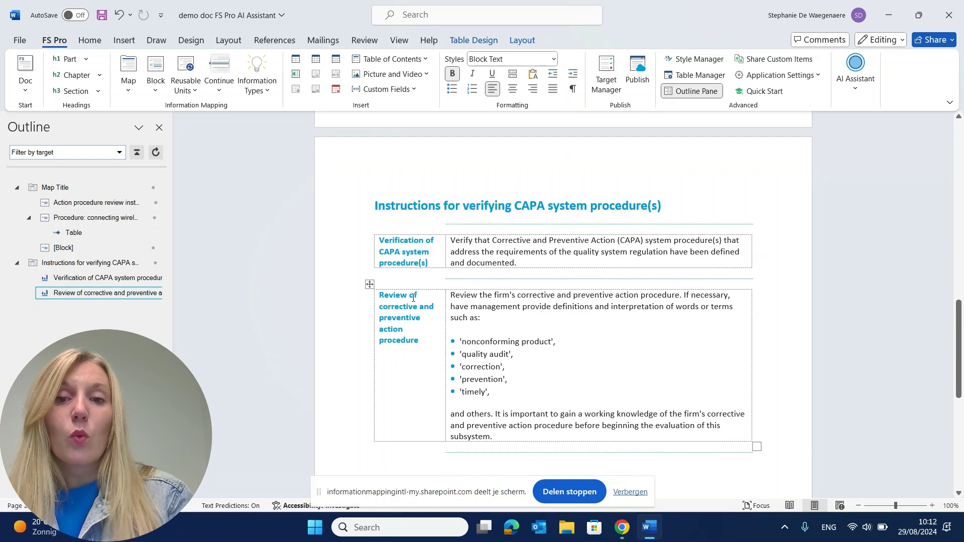
{"action": "scroll", "coordinate": [413, 297], "scroll_direction": "down", "scroll_amount": 3}
{"action": "scroll", "coordinate": [425, 331], "scroll_direction": "down", "scroll_amount": 1}
{"action": "scroll", "coordinate": [445, 336], "scroll_direction": "down", "scroll_amount": 1}
{"action": "scroll", "coordinate": [467, 331], "scroll_direction": "up", "scroll_amount": 2}
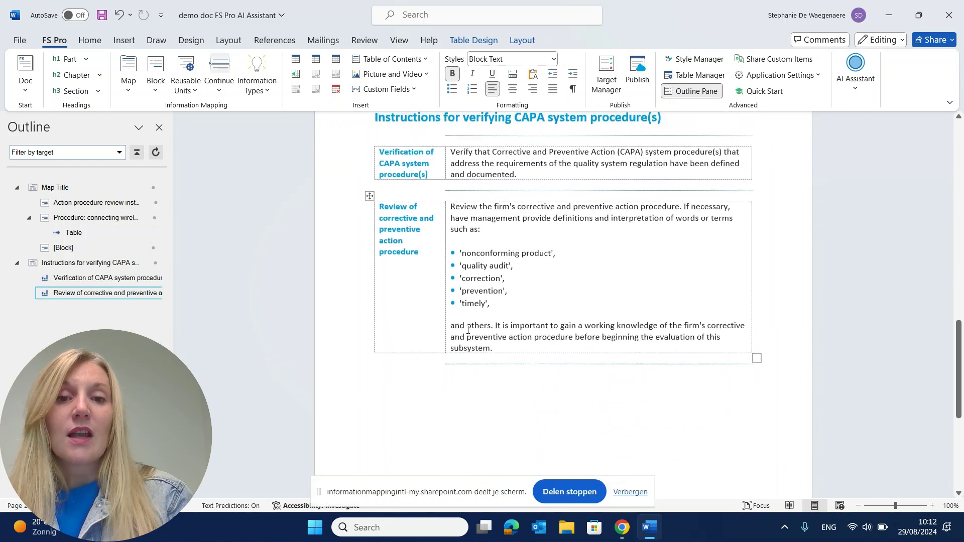
{"action": "scroll", "coordinate": [468, 330], "scroll_direction": "up", "scroll_amount": 1}
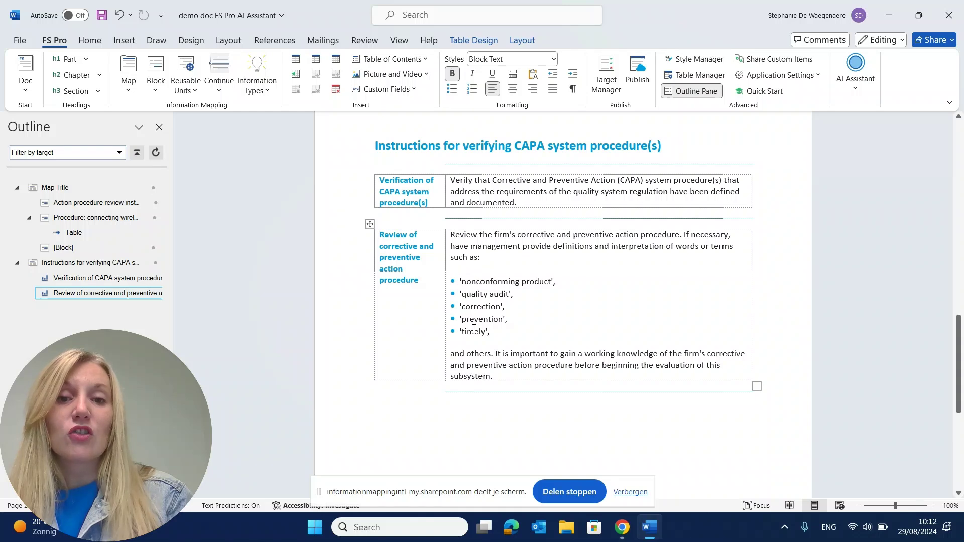